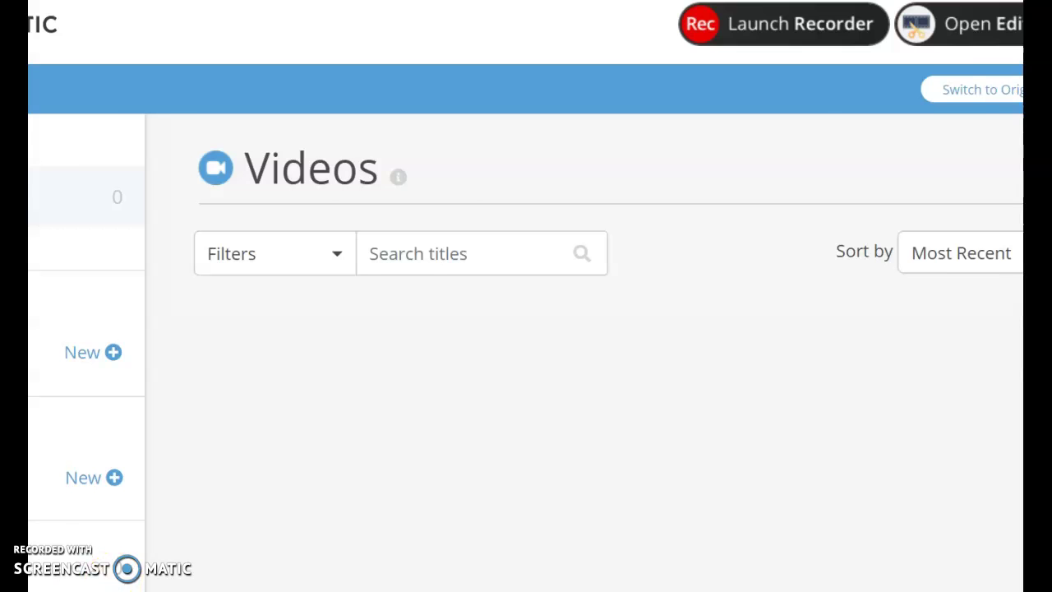
{"action": "key", "text": "ctrl+a"}
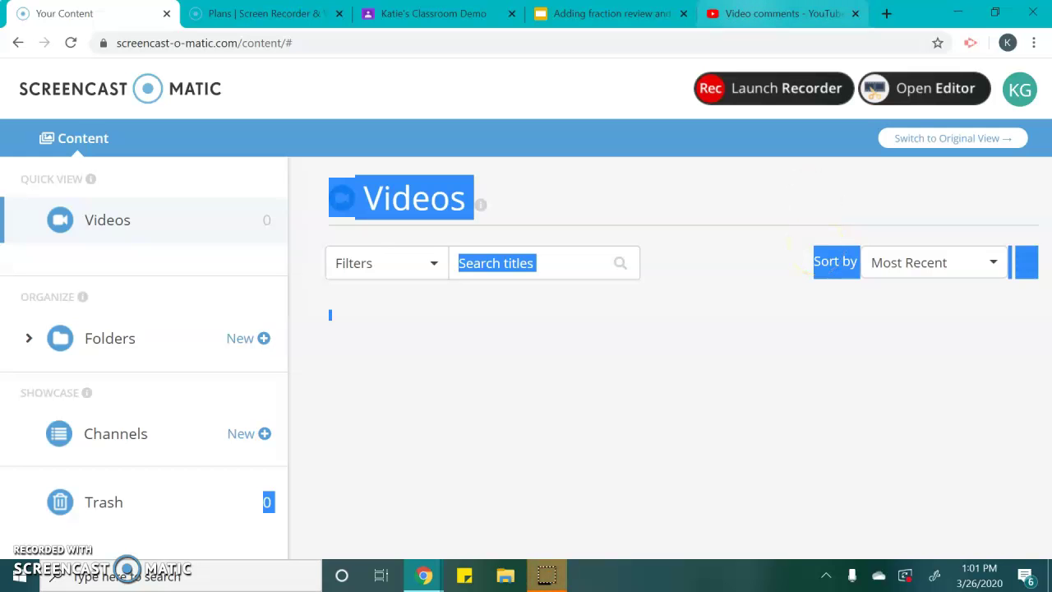
- Switch to the Adding fraction review and practice presentation, draw a trial line across the title slide, and delete it
{"action": "left_click", "coordinate": [635, 12]}
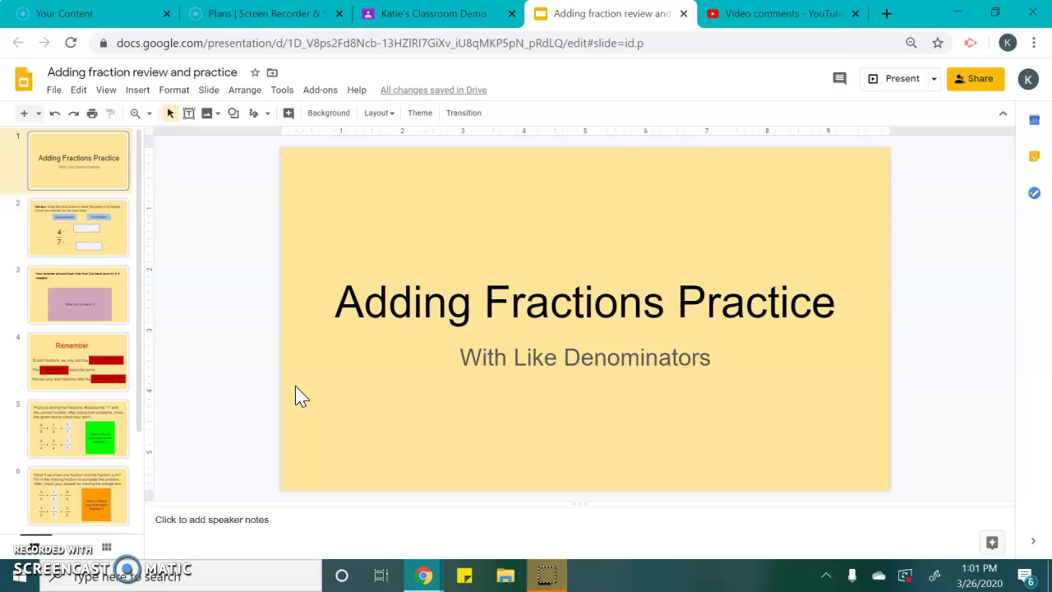
{"action": "left_click", "coordinate": [255, 116]}
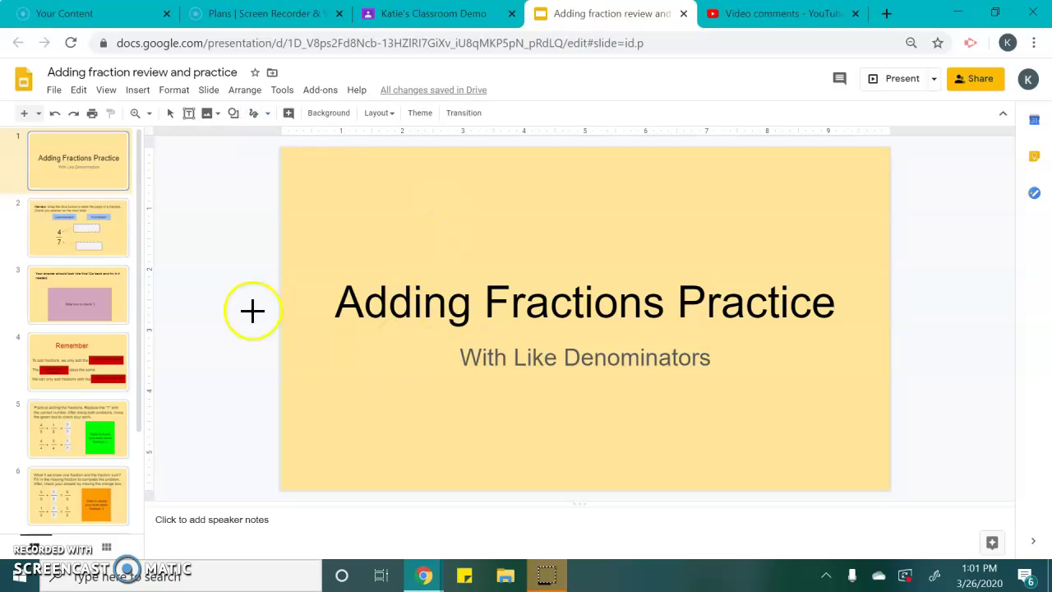
{"action": "left_click", "coordinate": [256, 117]}
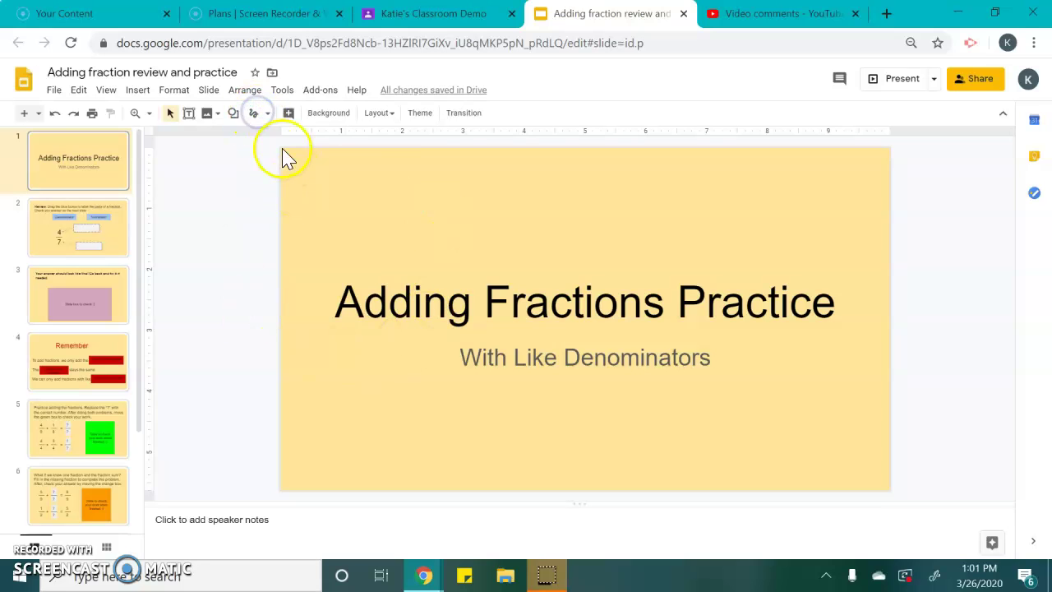
{"action": "left_click", "coordinate": [268, 115]}
{"action": "left_click", "coordinate": [276, 265]}
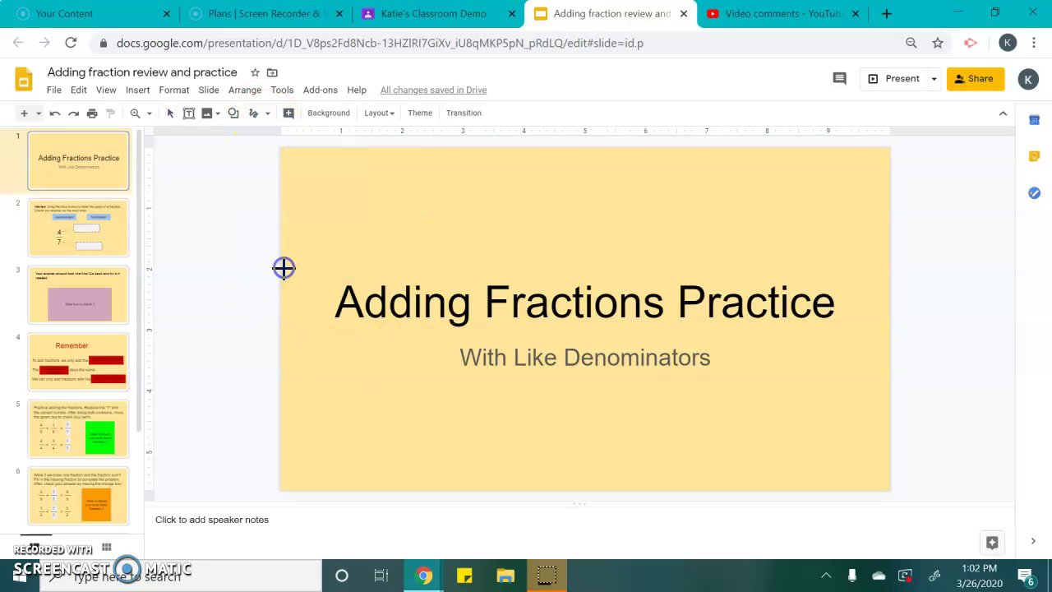
{"action": "mouse_move", "coordinate": [364, 206]}
{"action": "left_mouse_down"}
{"action": "mouse_move", "coordinate": [505, 235]}
{"action": "mouse_move", "coordinate": [453, 381]}
{"action": "mouse_move", "coordinate": [628, 321]}
{"action": "mouse_move", "coordinate": [627, 438]}
{"action": "mouse_move", "coordinate": [512, 319]}
{"action": "mouse_move", "coordinate": [650, 300]}
{"action": "mouse_move", "coordinate": [579, 161]}
{"action": "mouse_move", "coordinate": [599, 262]}
{"action": "mouse_move", "coordinate": [424, 289]}
{"action": "mouse_move", "coordinate": [367, 282]}
{"action": "mouse_move", "coordinate": [466, 436]}
{"action": "left_mouse_up"}
{"action": "key", "text": "Delete"}
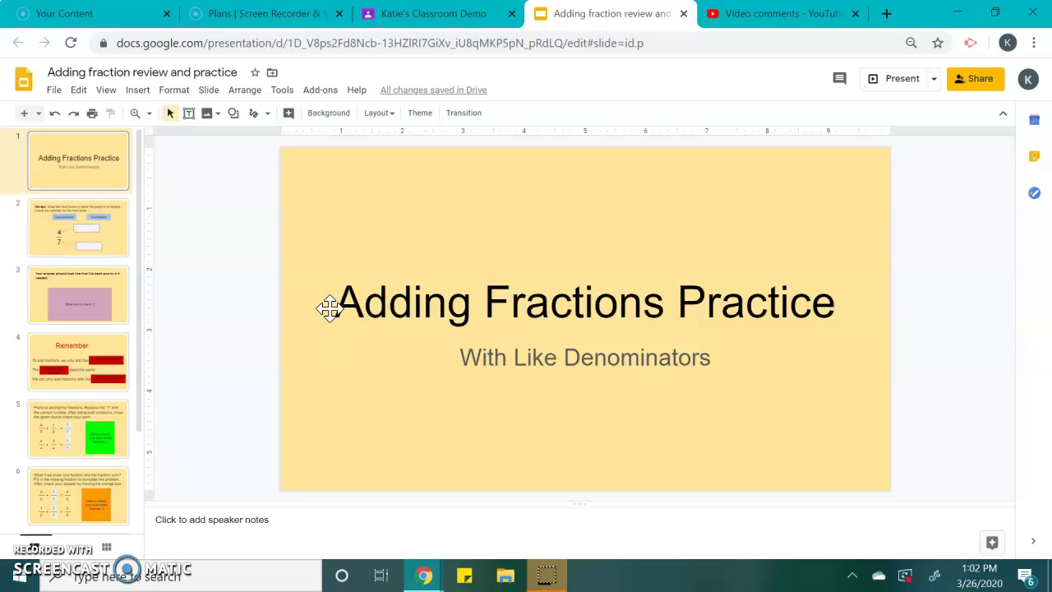
- Review the Deluxe plan's features on the Screencast-O-Matic plans page, highlighting Draw and zoom and Record computer audio
{"action": "left_click", "coordinate": [237, 14]}
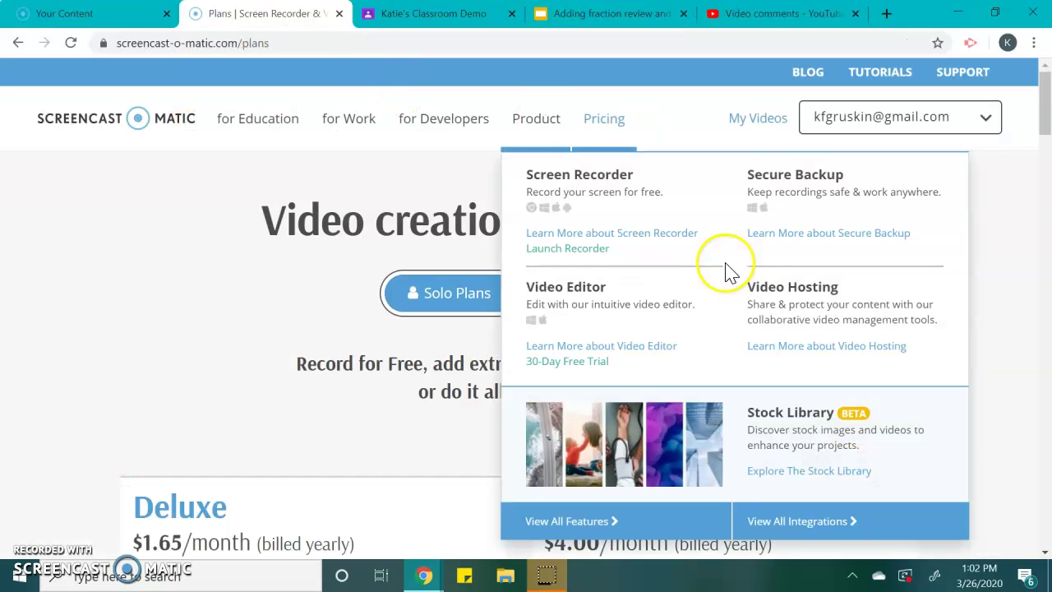
{"action": "scroll", "coordinate": [105, 300], "scroll_direction": "down", "scroll_amount": 2}
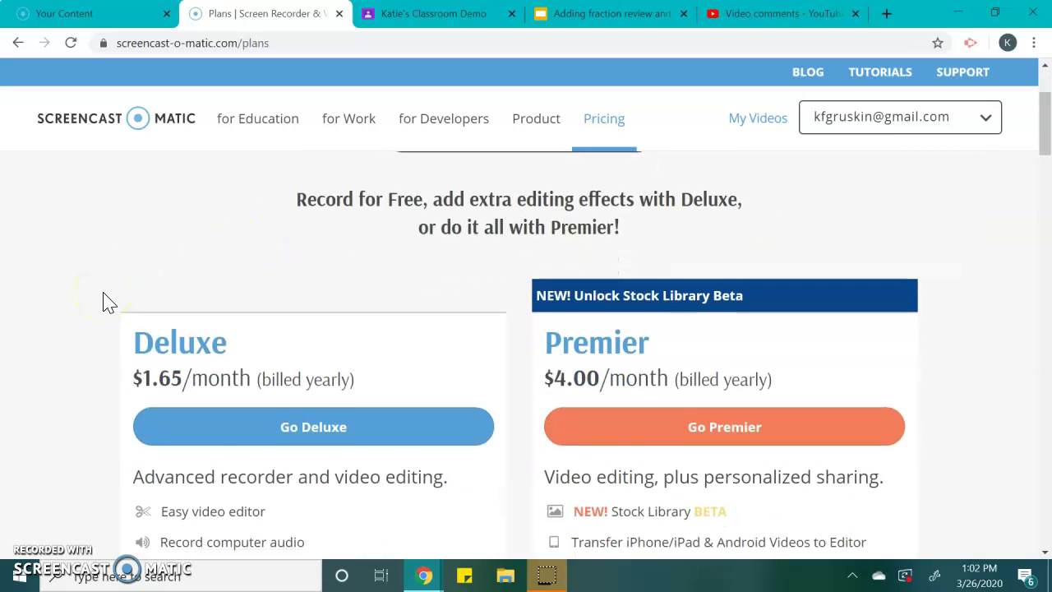
{"action": "scroll", "coordinate": [105, 300], "scroll_direction": "up", "scroll_amount": 2}
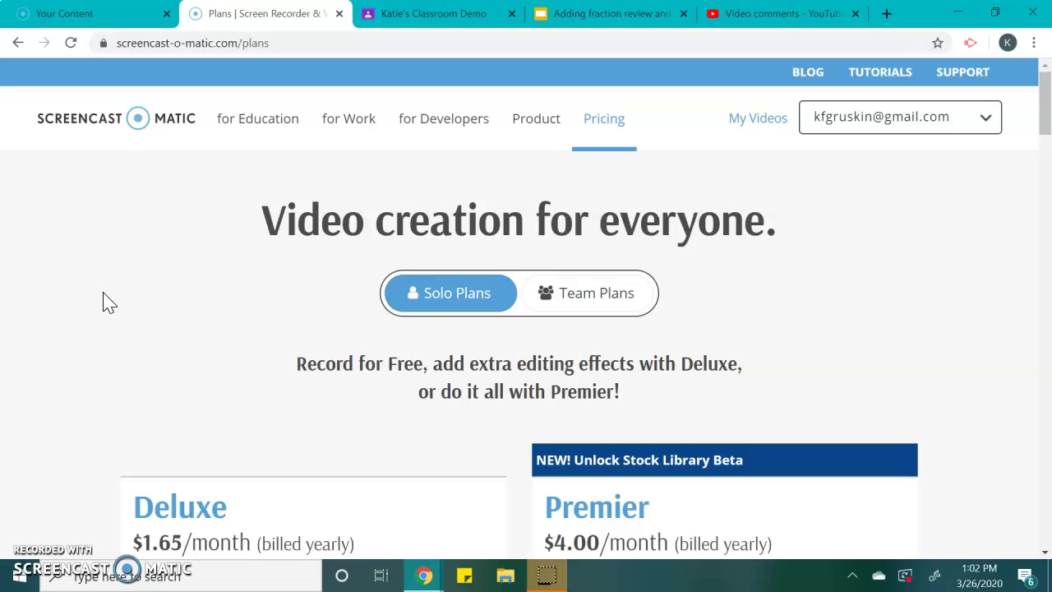
{"action": "scroll", "coordinate": [105, 302], "scroll_direction": "down", "scroll_amount": 3}
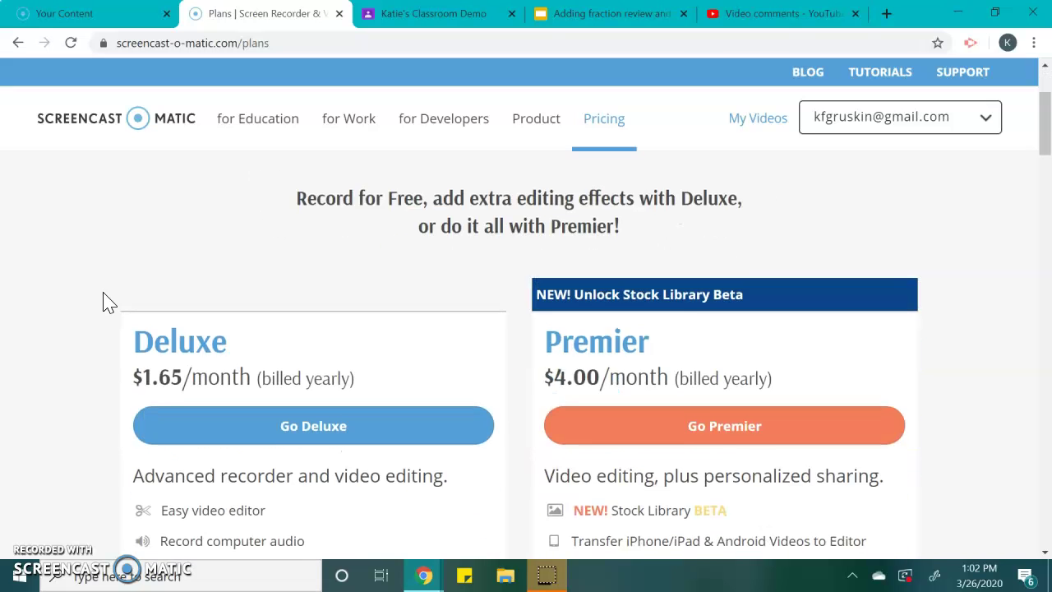
{"action": "scroll", "coordinate": [105, 301], "scroll_direction": "down", "scroll_amount": 1}
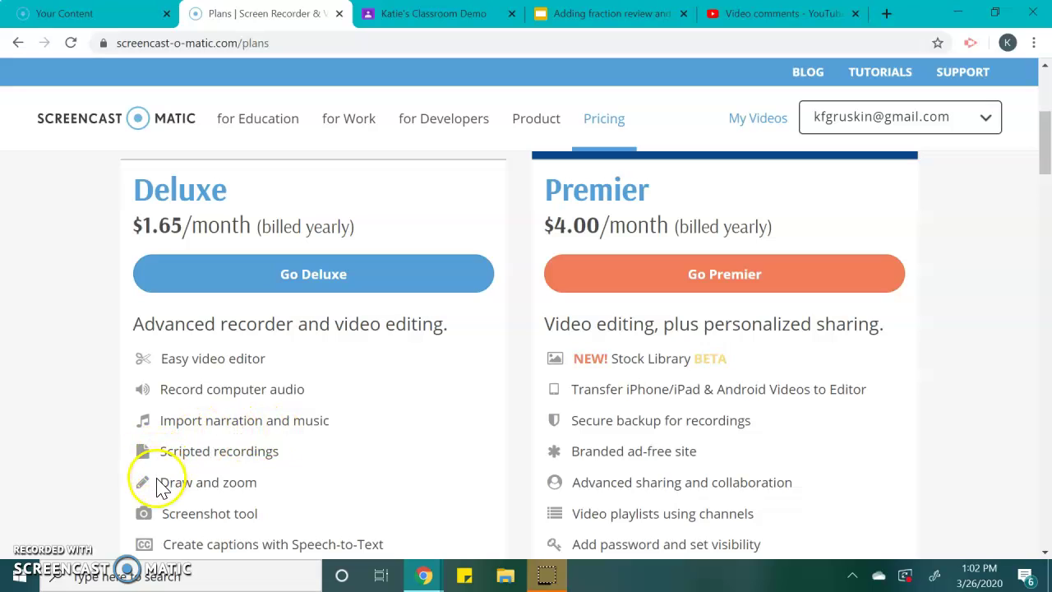
{"action": "left_click_drag", "start_coordinate": [157, 482], "coordinate": [273, 483]}
{"action": "scroll", "coordinate": [404, 485], "scroll_direction": "down", "scroll_amount": 1}
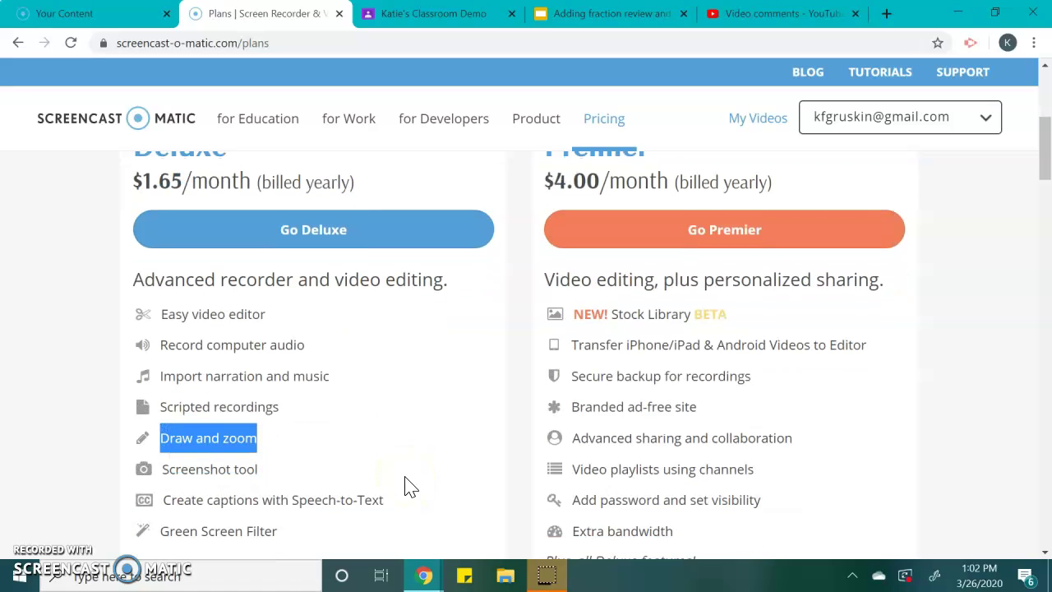
{"action": "double_click", "coordinate": [287, 344]}
{"action": "left_click", "coordinate": [288, 344]}
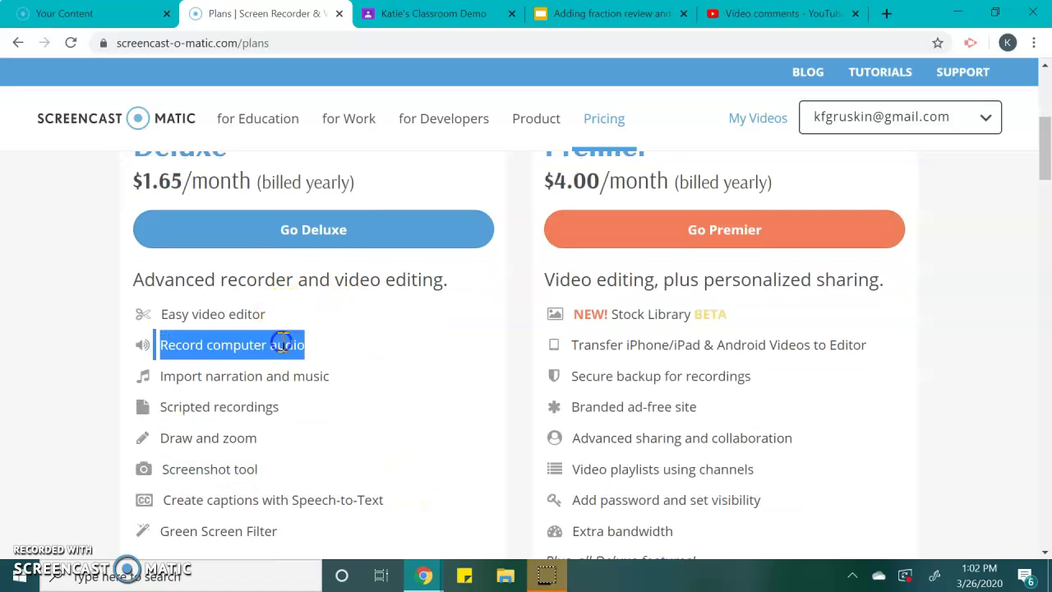
{"action": "left_click", "coordinate": [425, 375]}
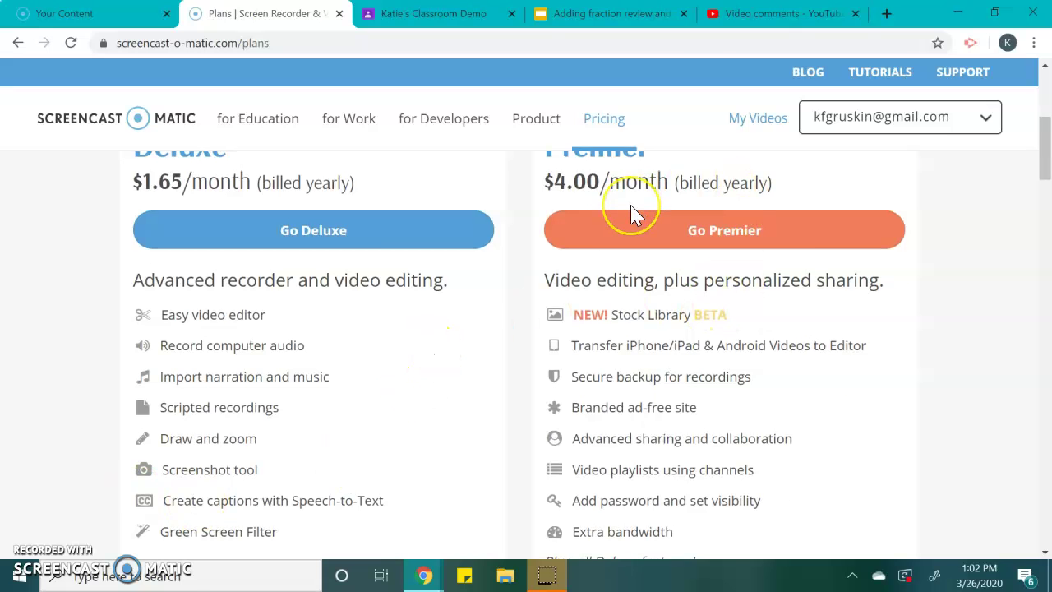
- Compare the Premier plan's price and features with Deluxe, and return to the Screencast-O-Matic video content page
{"action": "scroll", "coordinate": [608, 215], "scroll_direction": "up", "scroll_amount": 1}
{"action": "scroll", "coordinate": [630, 216], "scroll_direction": "down", "scroll_amount": 1}
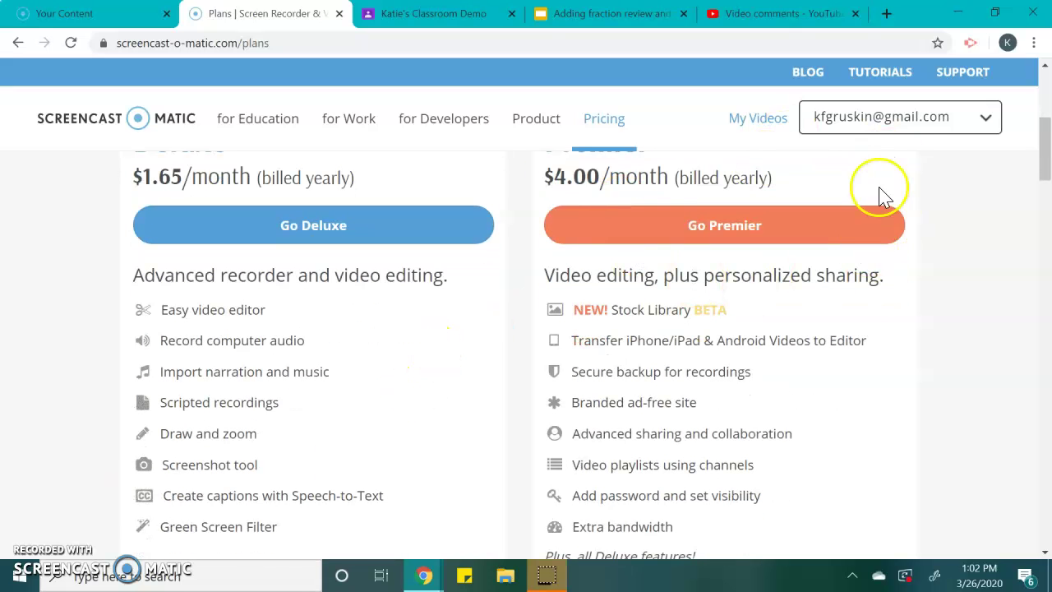
{"action": "scroll", "coordinate": [934, 401], "scroll_direction": "down", "scroll_amount": 1}
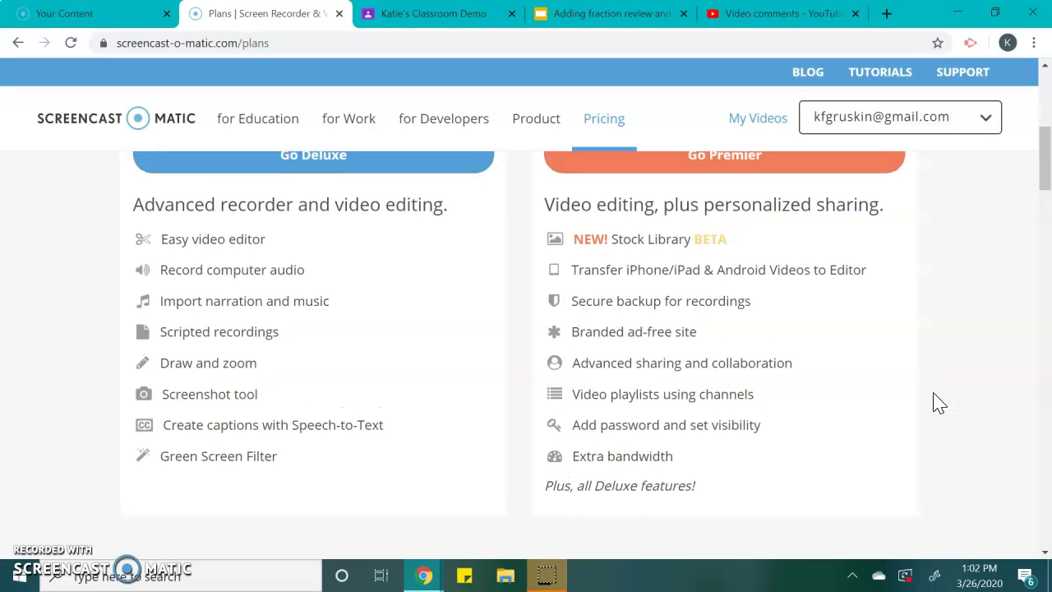
{"action": "scroll", "coordinate": [939, 403], "scroll_direction": "up", "scroll_amount": 1}
{"action": "scroll", "coordinate": [939, 403], "scroll_direction": "up", "scroll_amount": 1}
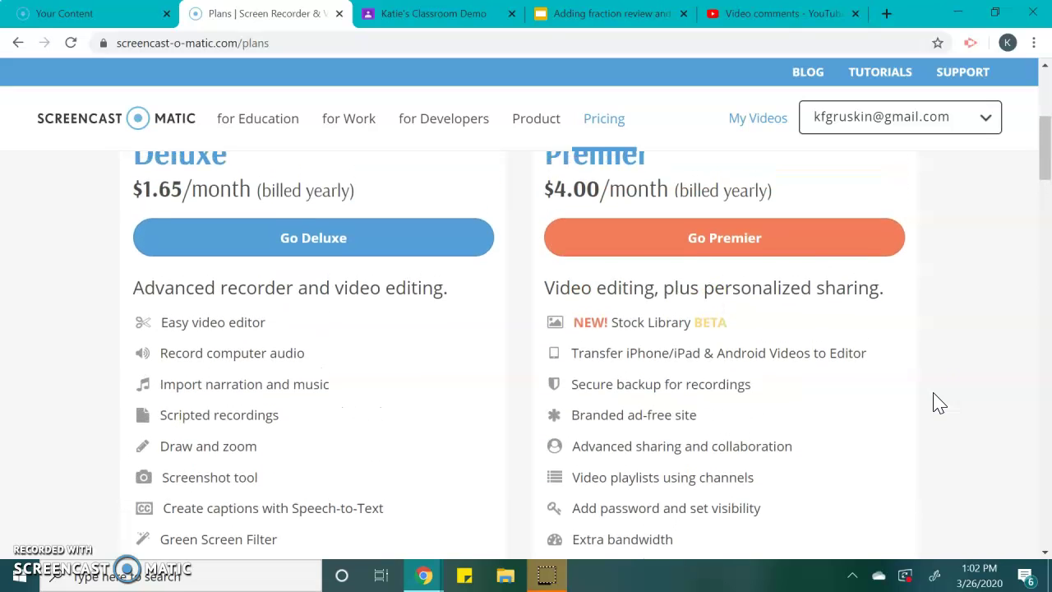
{"action": "scroll", "coordinate": [939, 402], "scroll_direction": "up", "scroll_amount": 1}
{"action": "scroll", "coordinate": [936, 402], "scroll_direction": "up", "scroll_amount": 4}
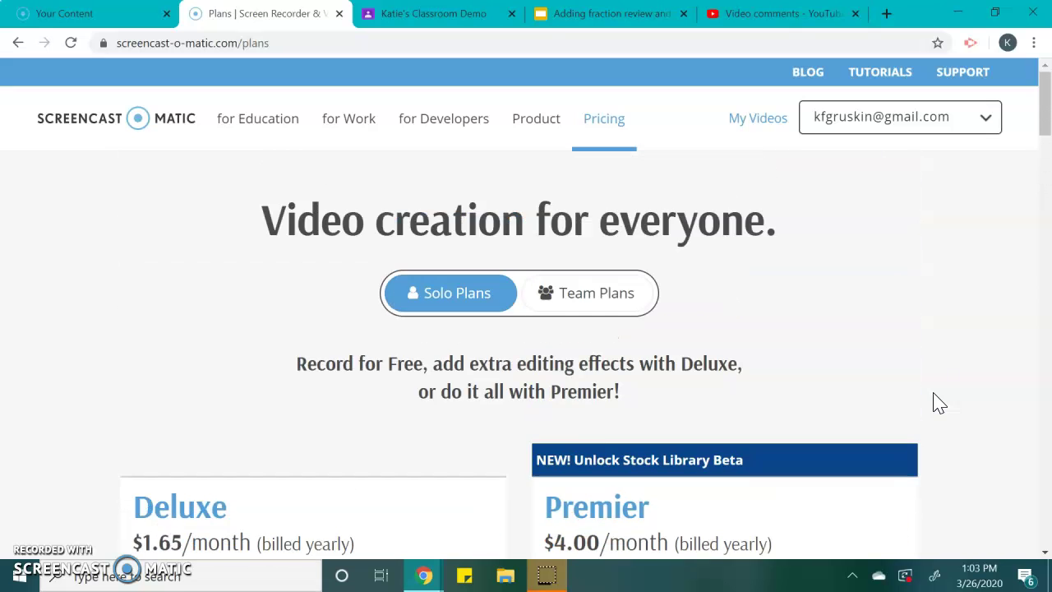
{"action": "left_click", "coordinate": [140, 12]}
{"action": "left_click", "coordinate": [617, 419]}
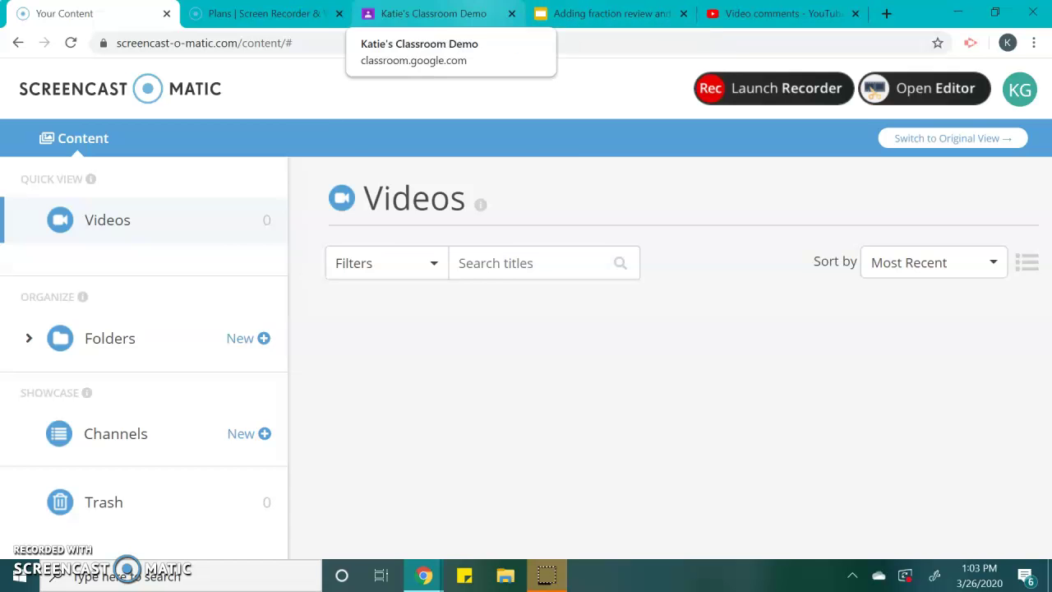
- Switch to Google Classroom, start a new assignment in the class's Classwork, and show the options for adding an attachment
{"action": "left_click", "coordinate": [432, 13]}
{"action": "scroll", "coordinate": [492, 189], "scroll_direction": "up", "scroll_amount": 3}
{"action": "left_click", "coordinate": [473, 87]}
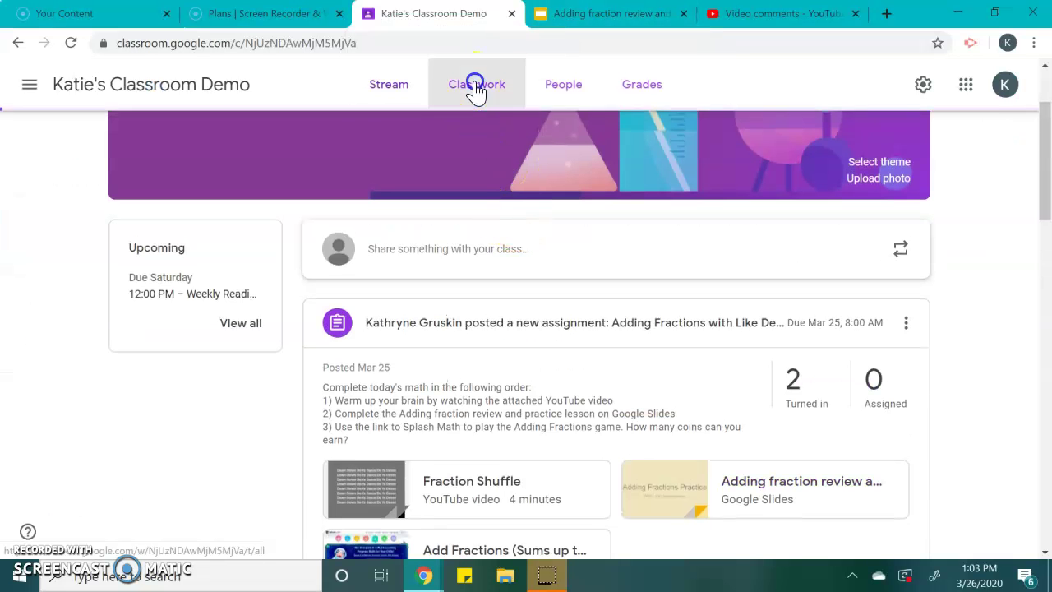
{"action": "left_click", "coordinate": [366, 158]}
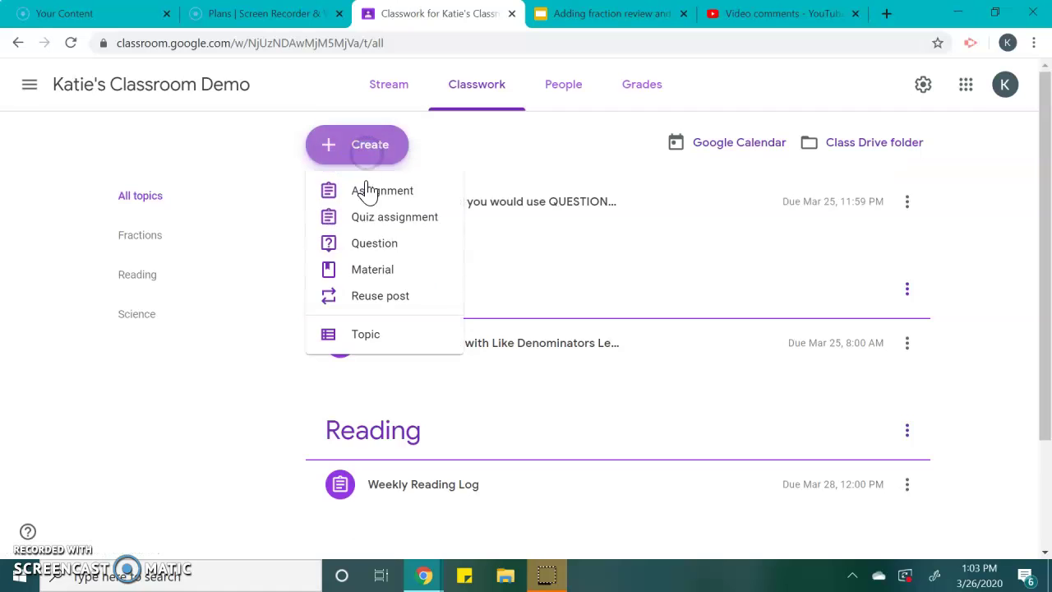
{"action": "left_click", "coordinate": [365, 190]}
{"action": "left_click", "coordinate": [90, 326]}
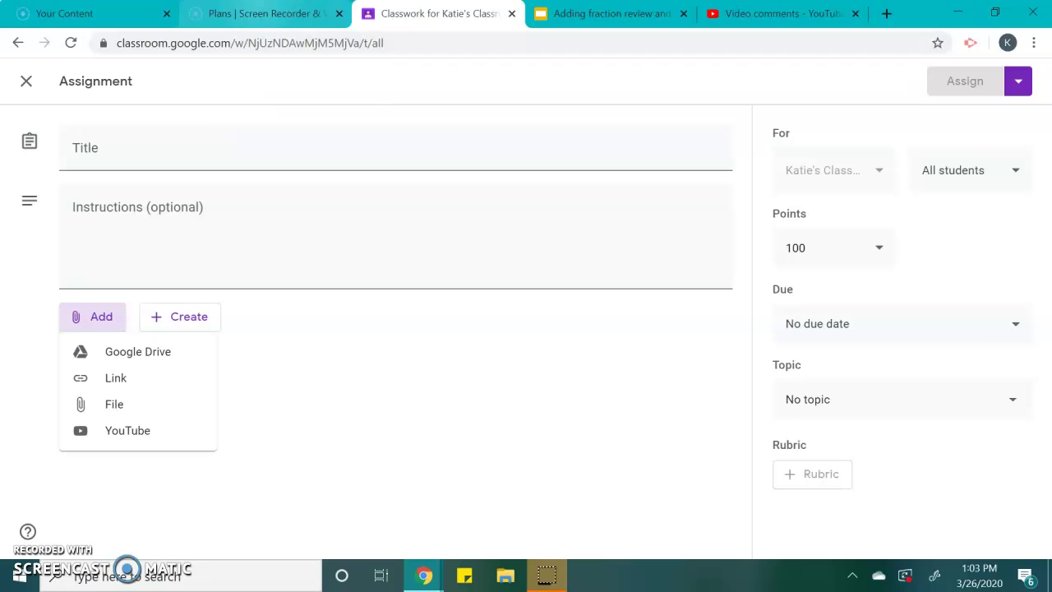
- Return to the Screencast-O-Matic page that lists the account's videos
{"action": "left_click", "coordinate": [108, 12]}
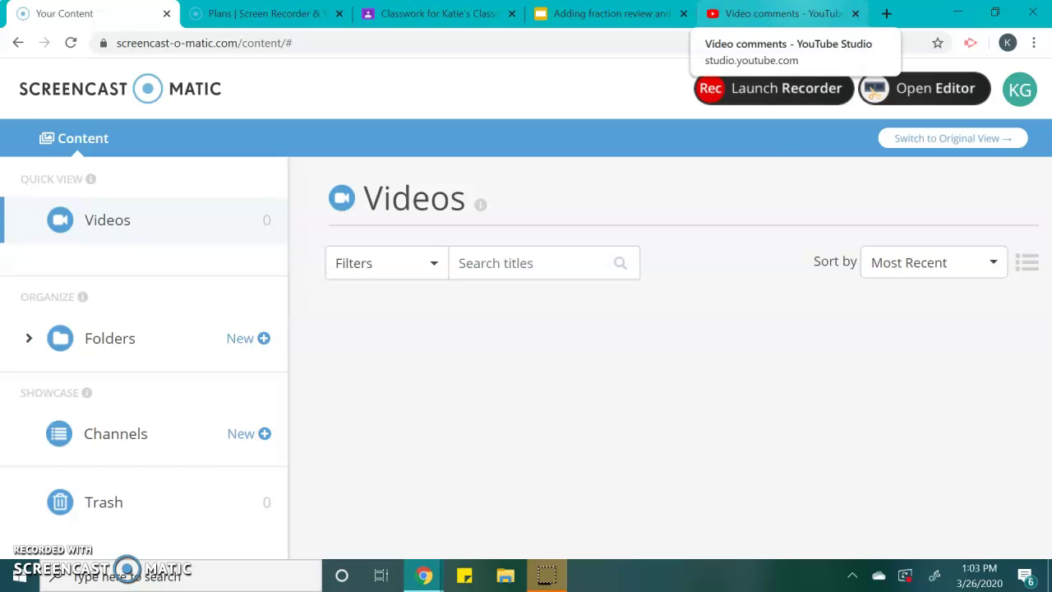
{"action": "left_click", "coordinate": [839, 272]}
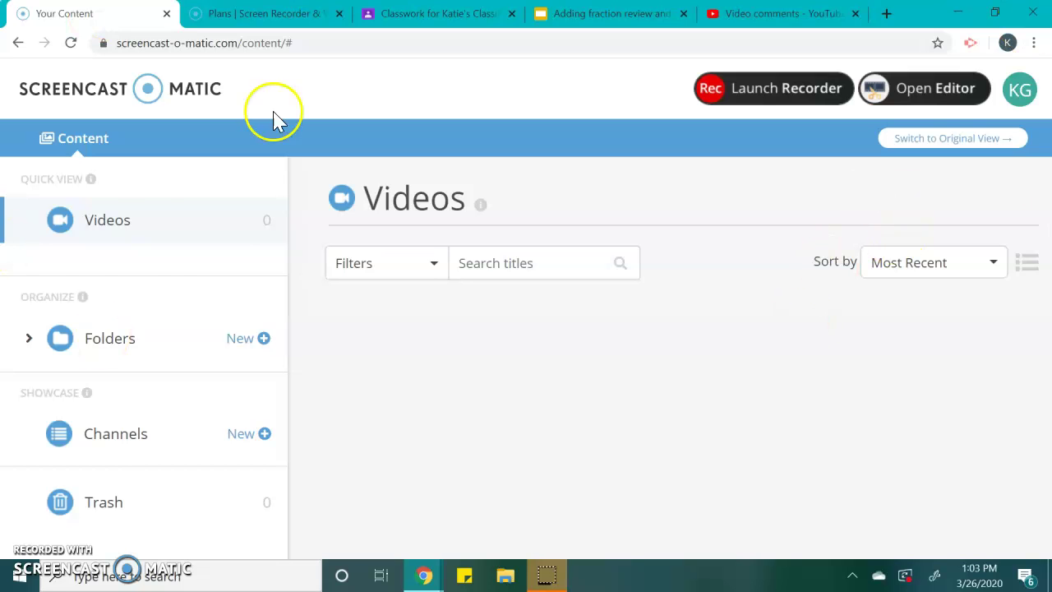
{"action": "mouse_move", "coordinate": [83, 293]}
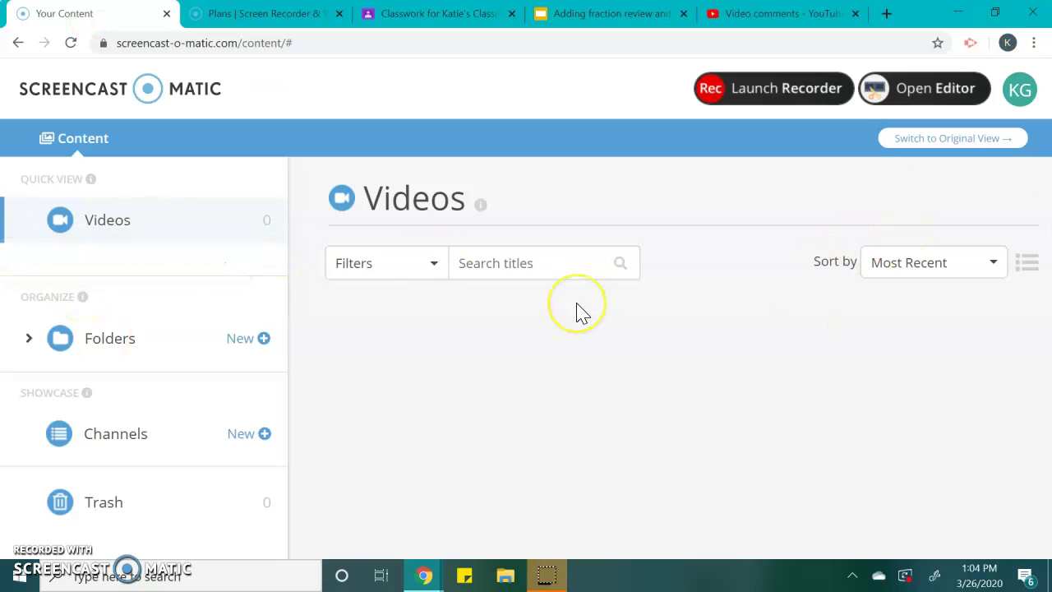